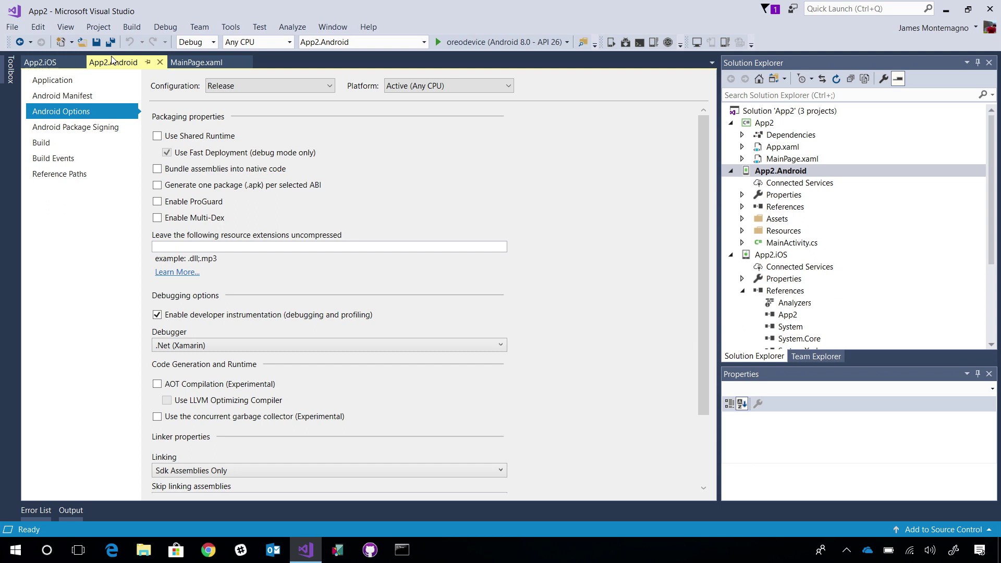
Bring up the project actions menu for App2.Android
right_click(794, 176)
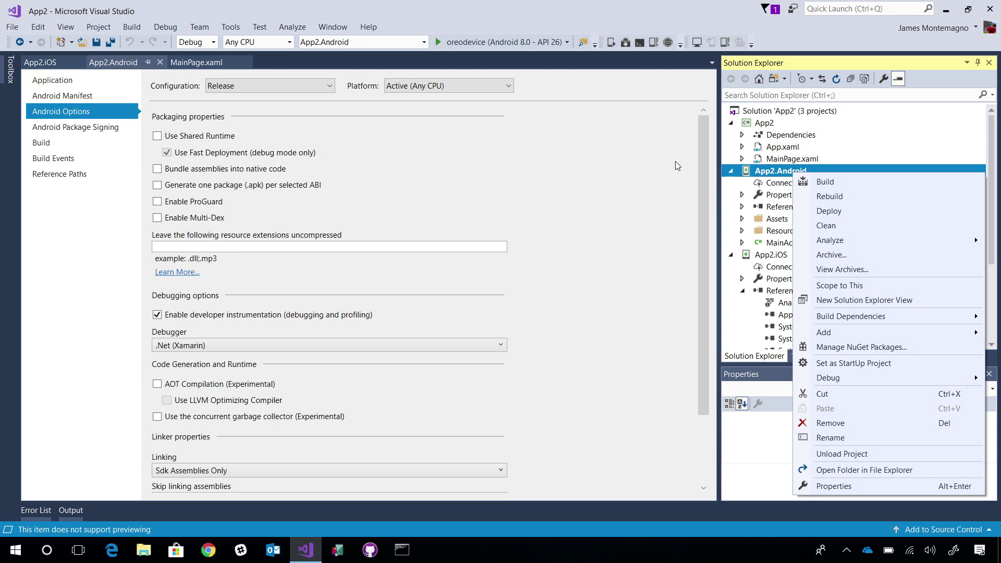
Keep Release as App2.Android's configuration and open the Advanced Android Options
click(635, 183)
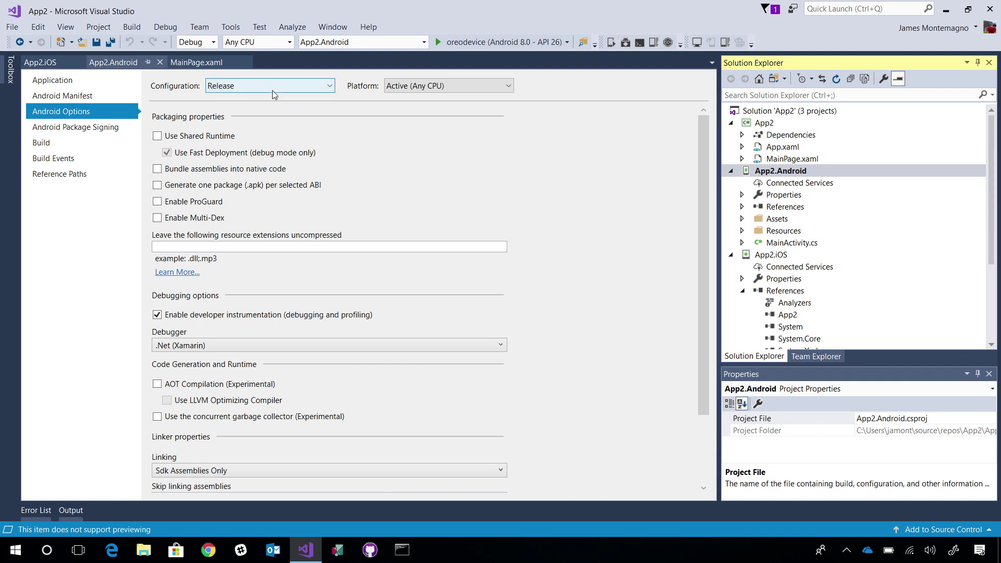
click(286, 87)
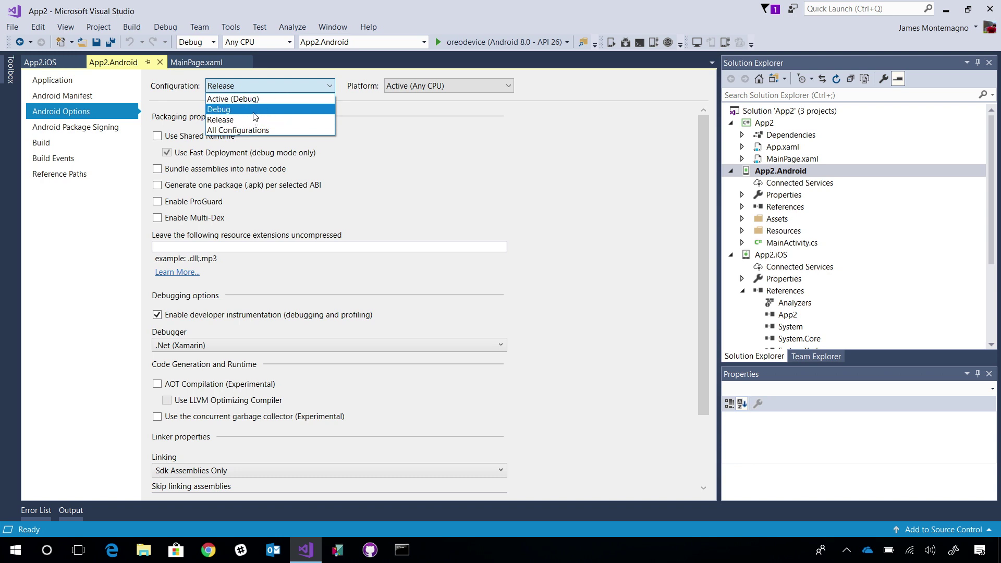
click(236, 119)
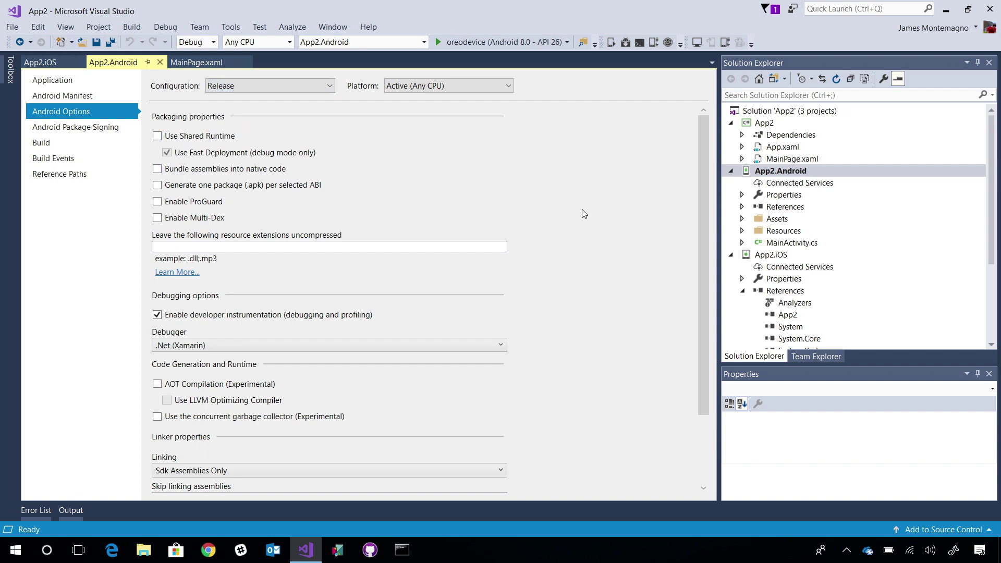
drag(705, 188, 700, 296)
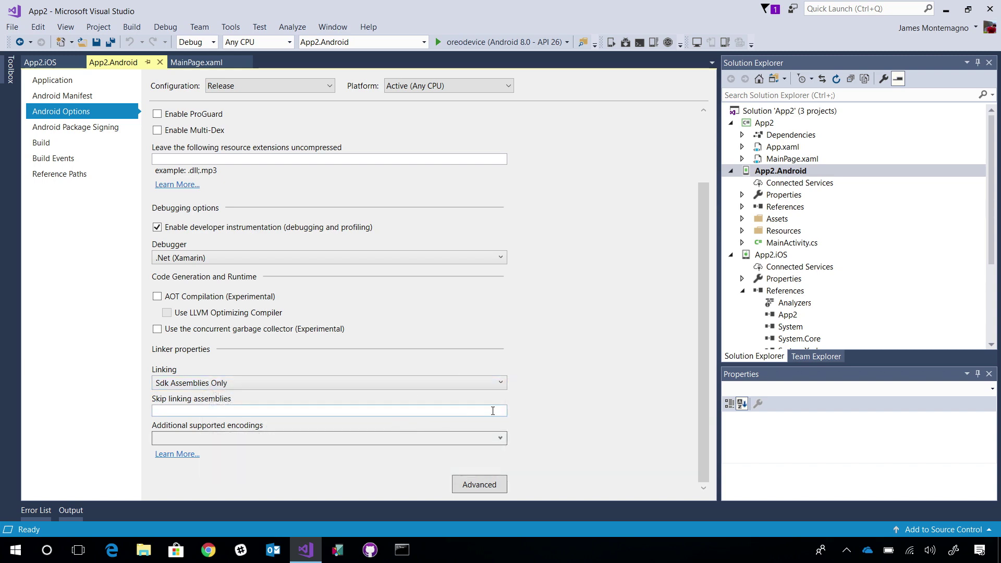
click(479, 485)
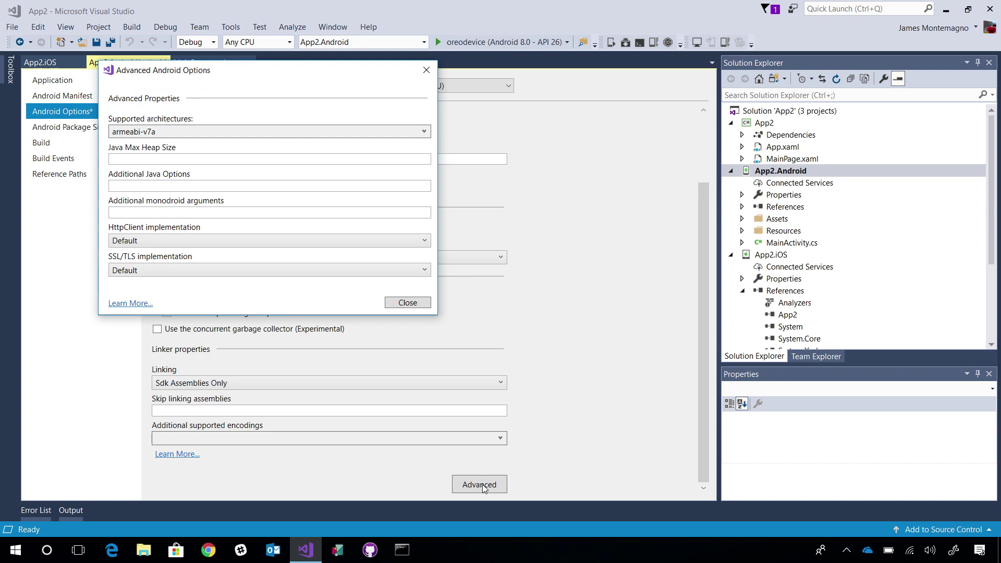
Expand the Supported architectures dropdown, showing armeabi-v7a as the only checked option
click(424, 132)
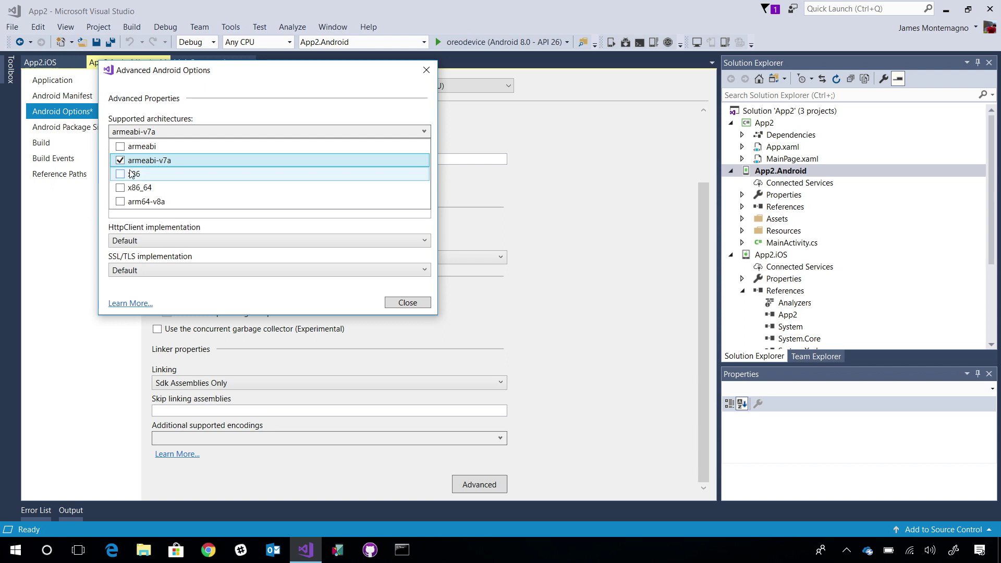
Check, then uncheck x86 and arm64-v8a so only armeabi-v7a remains, and close the dialog
click(181, 175)
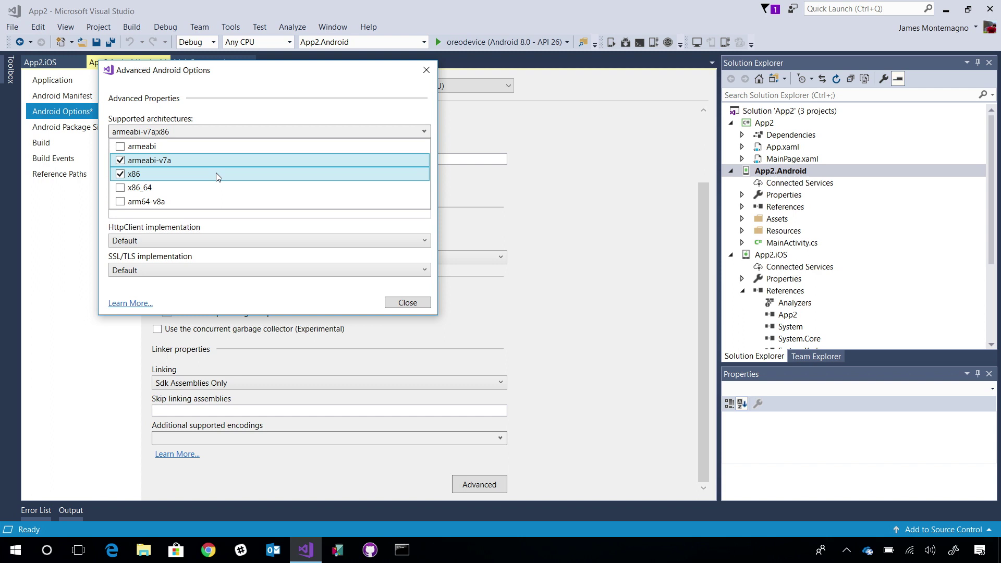
click(120, 202)
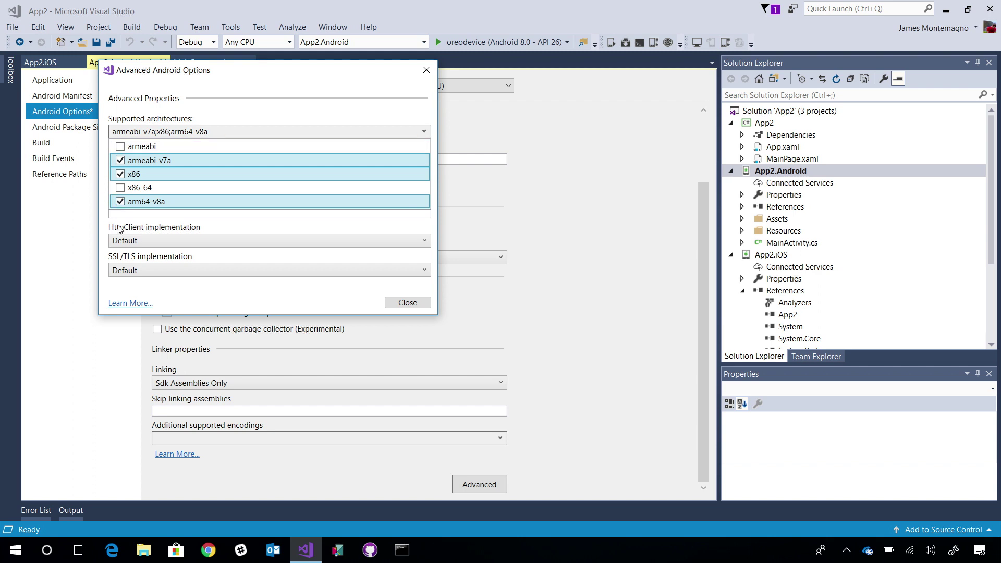
click(120, 174)
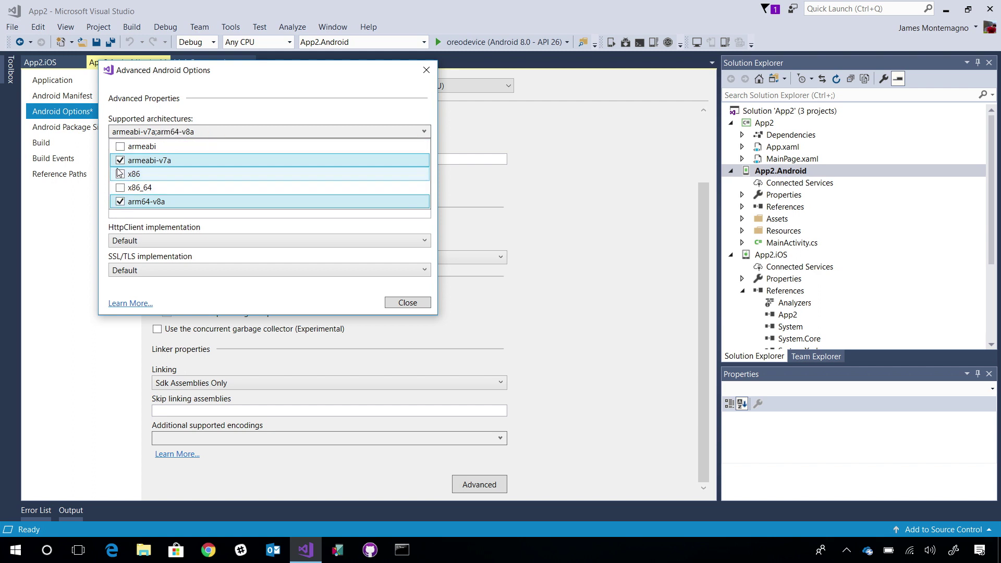
click(120, 201)
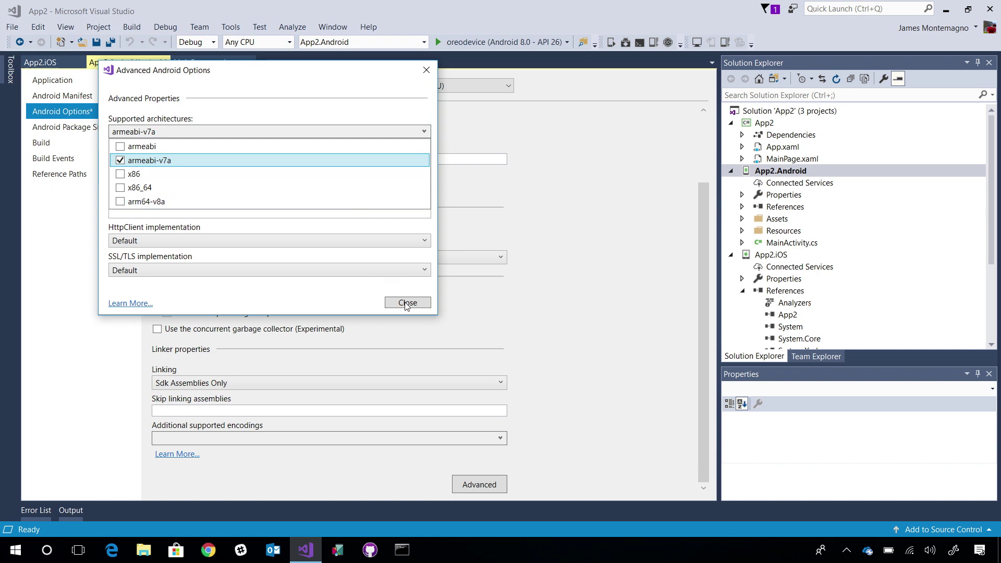
click(420, 303)
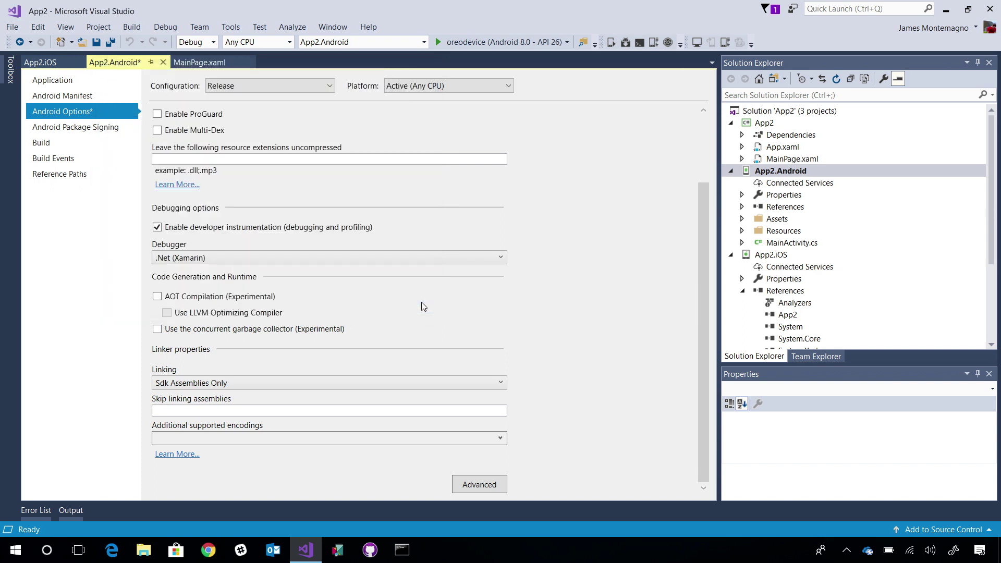
Show App2.iOS Release build settings, review supported architectures (ARM64), and select Info.plist
click(33, 66)
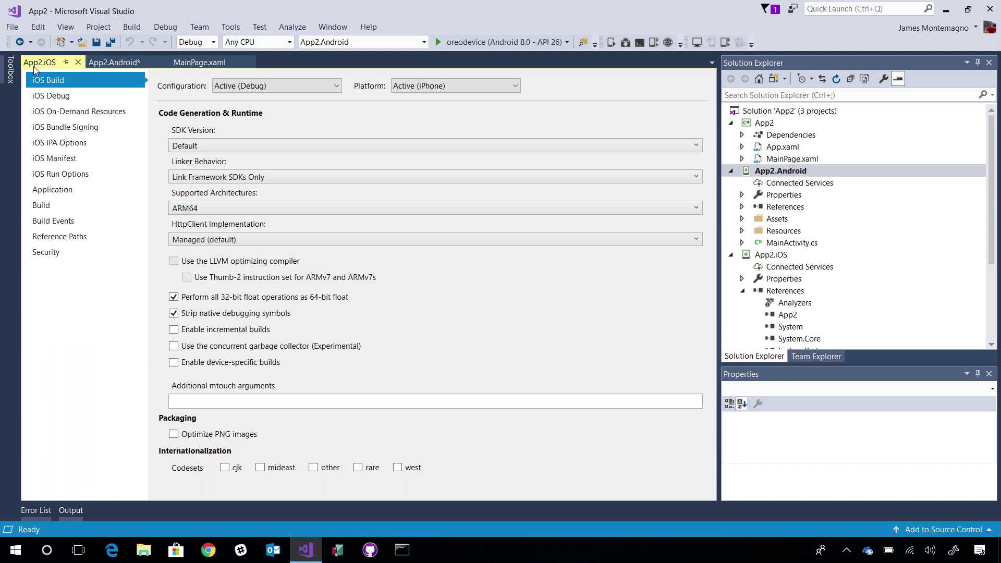
click(258, 87)
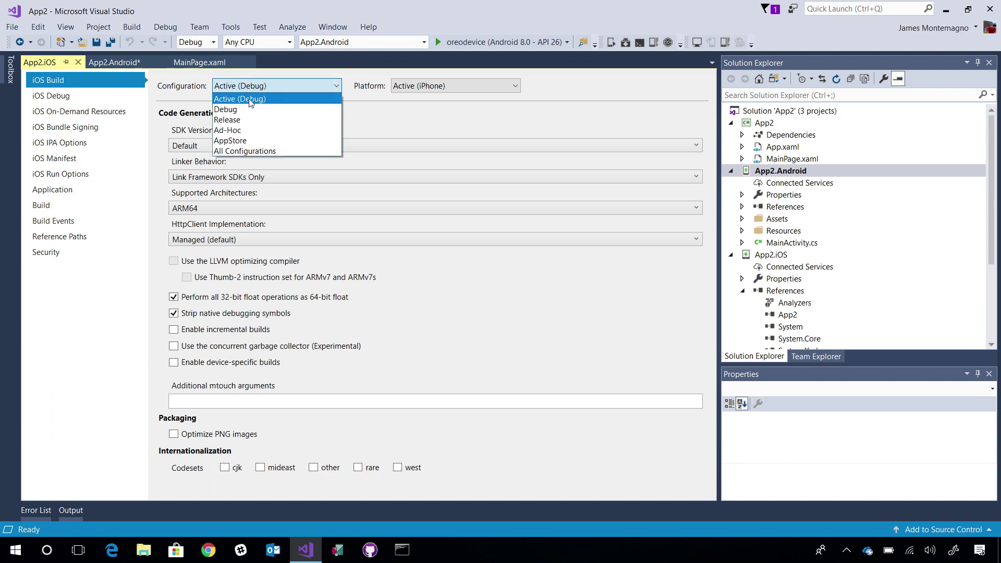
click(244, 119)
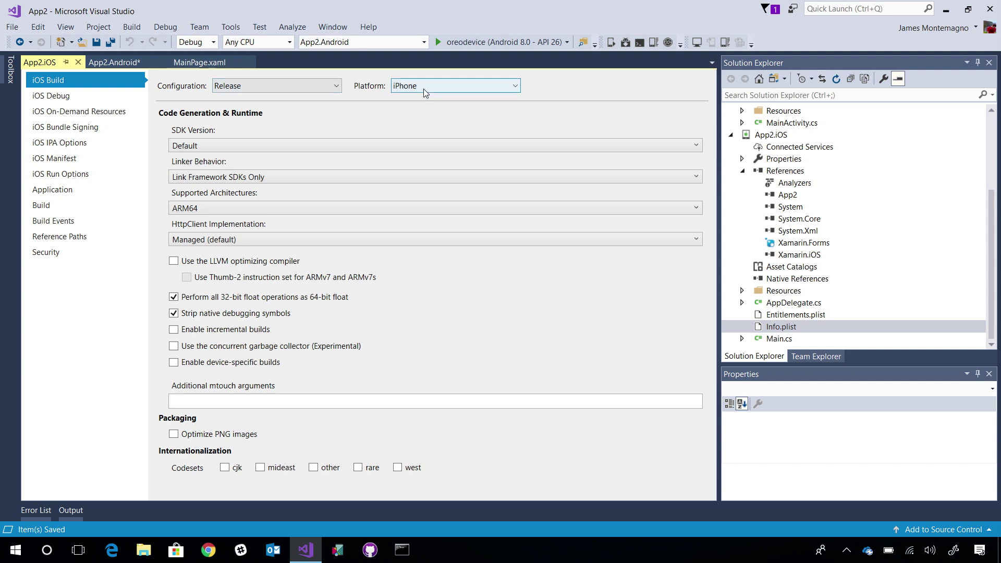
click(338, 87)
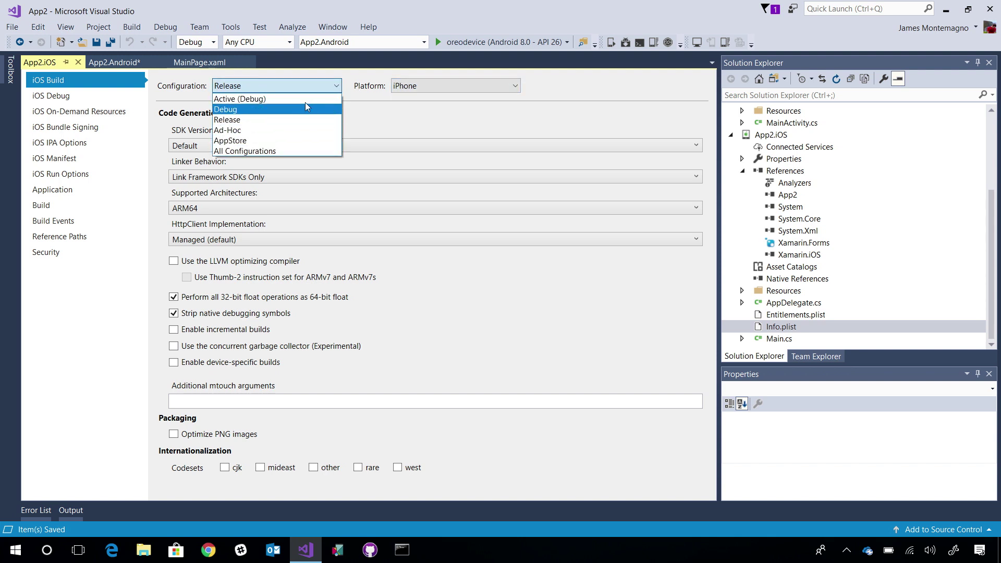
click(197, 75)
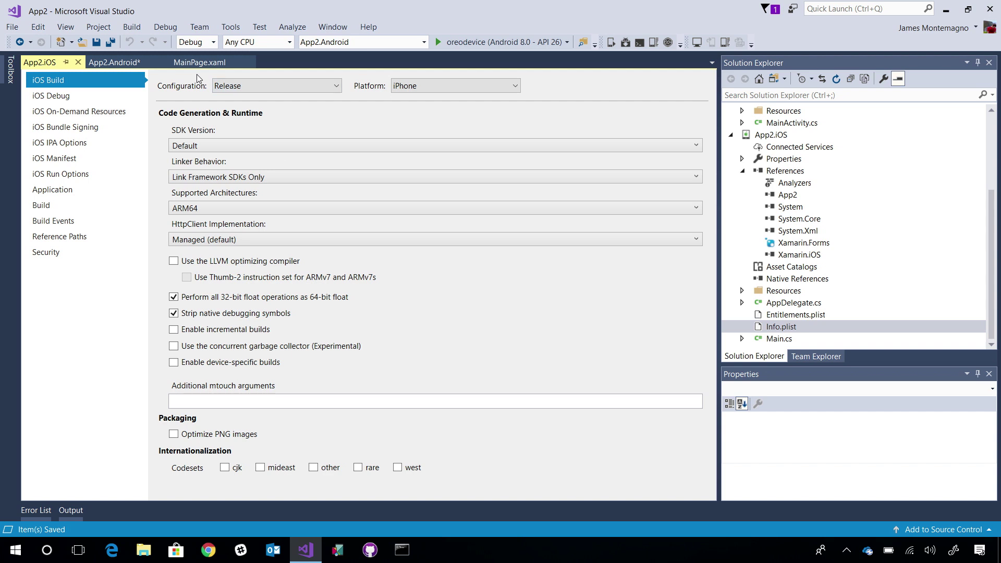
click(211, 208)
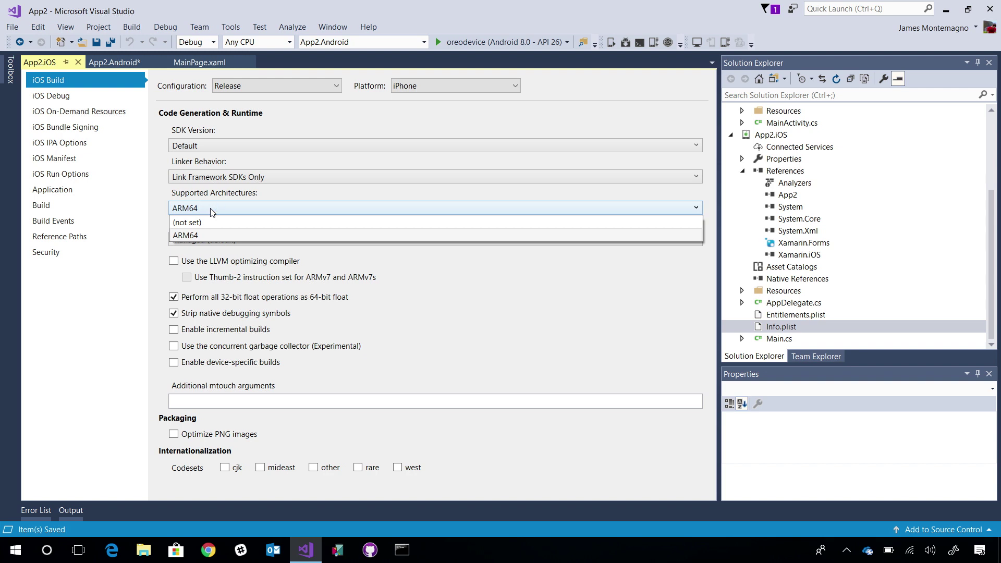
click(785, 328)
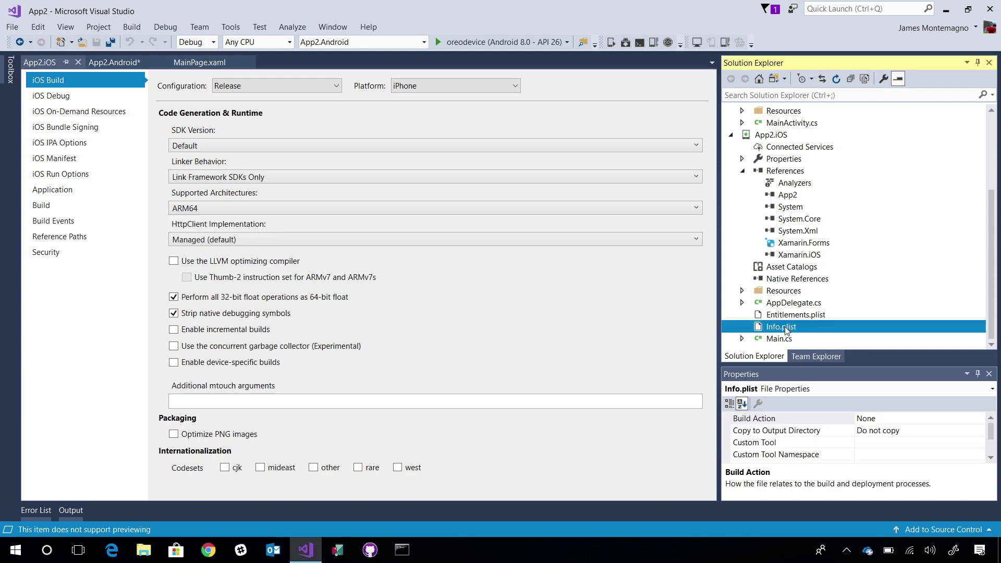
Change the Info.plist deployment target from 11.2 to 10.0 and save it
double_click(765, 331)
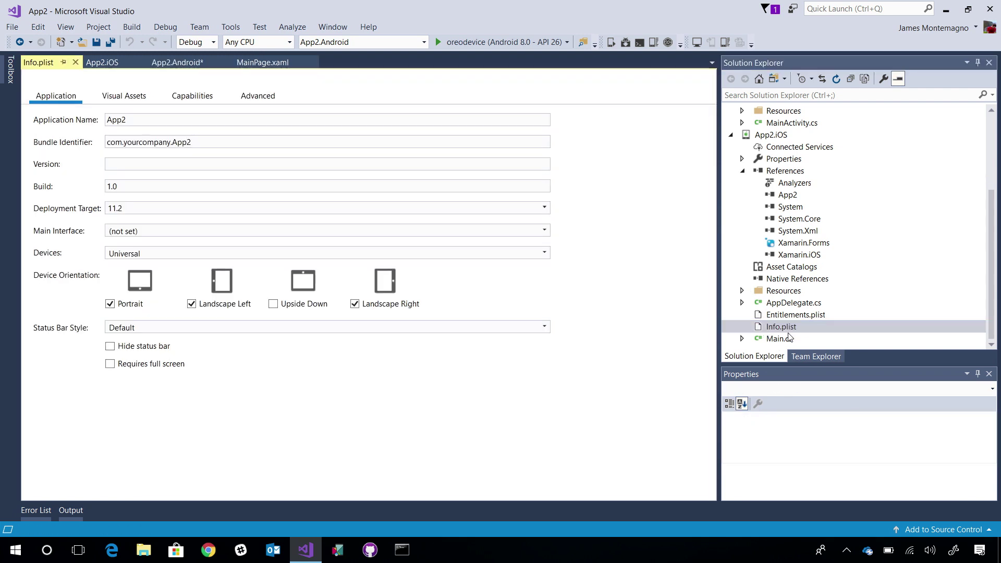
drag(140, 211, 99, 213)
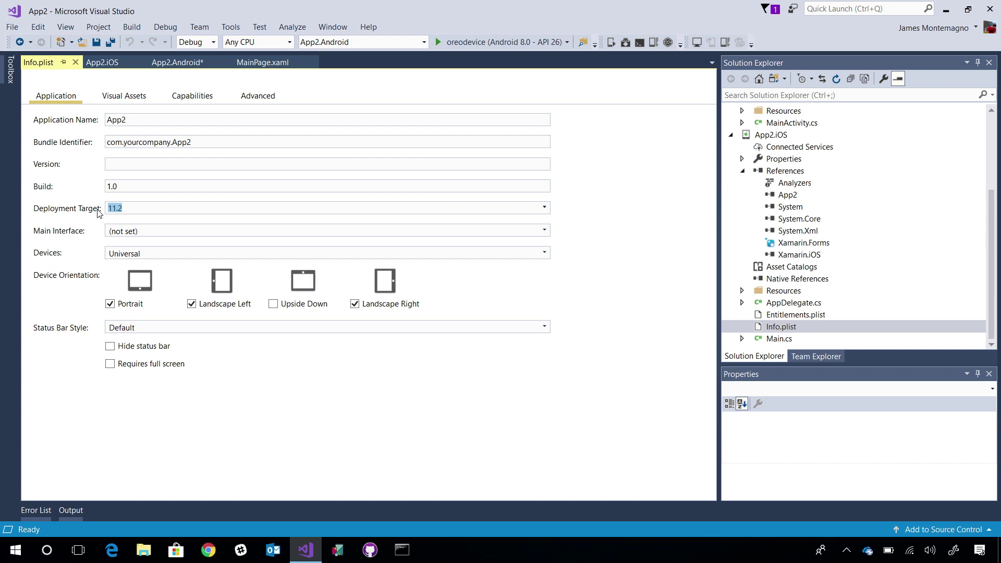
text(10.0)
key(ctrl+s)
click(115, 67)
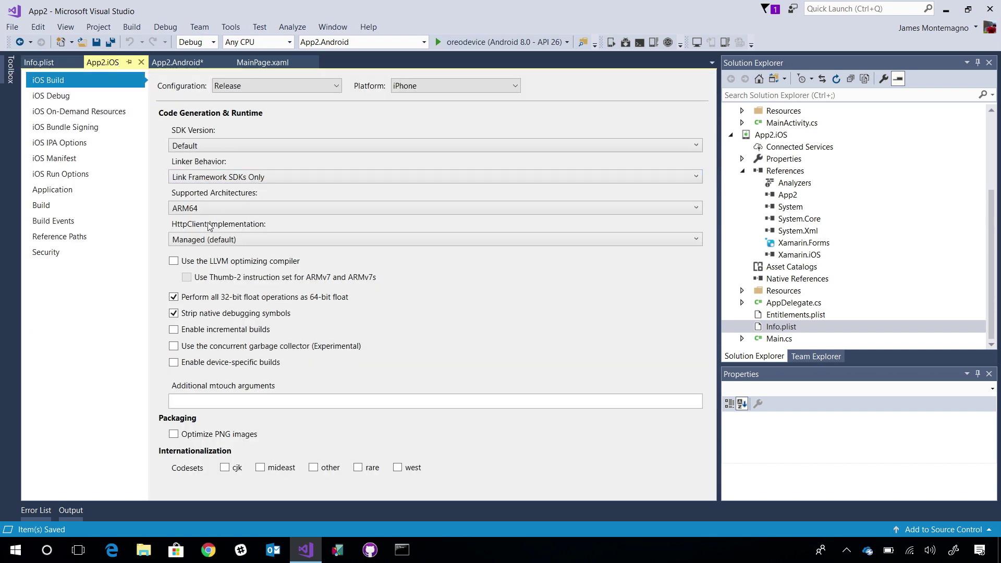
Change the iOS Release supported architectures from ARM64 to ARMv7 + ARM64
click(211, 210)
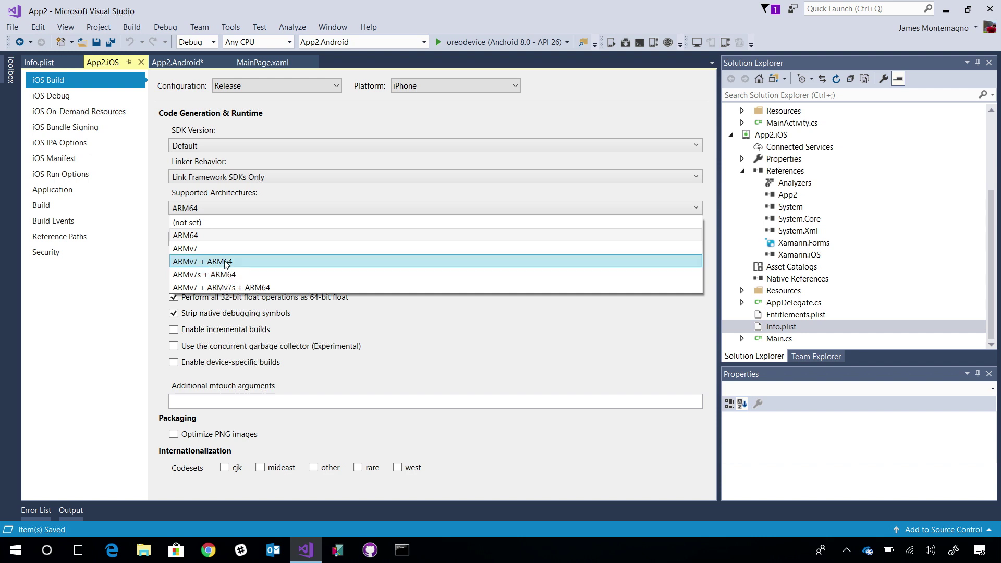
click(196, 265)
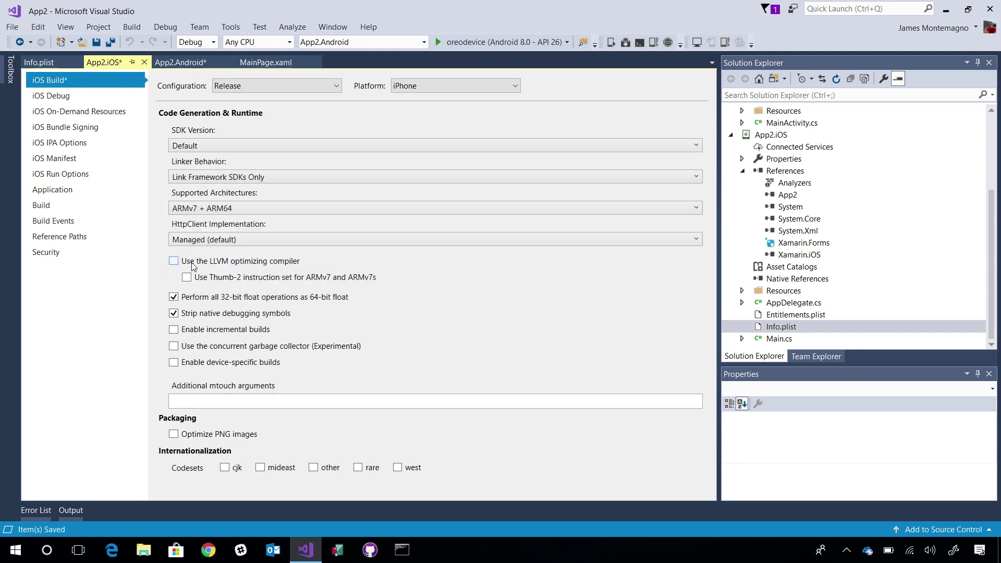